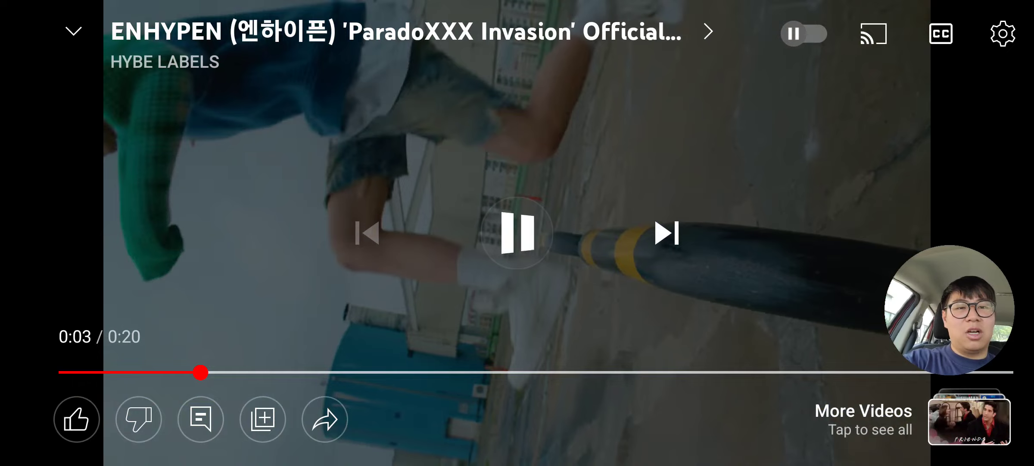
left_click(517, 233)
Scrub the teaser back to 0:02, then play to the 0:17 title card, paused.
left_click_drag(201, 372, 163, 371)
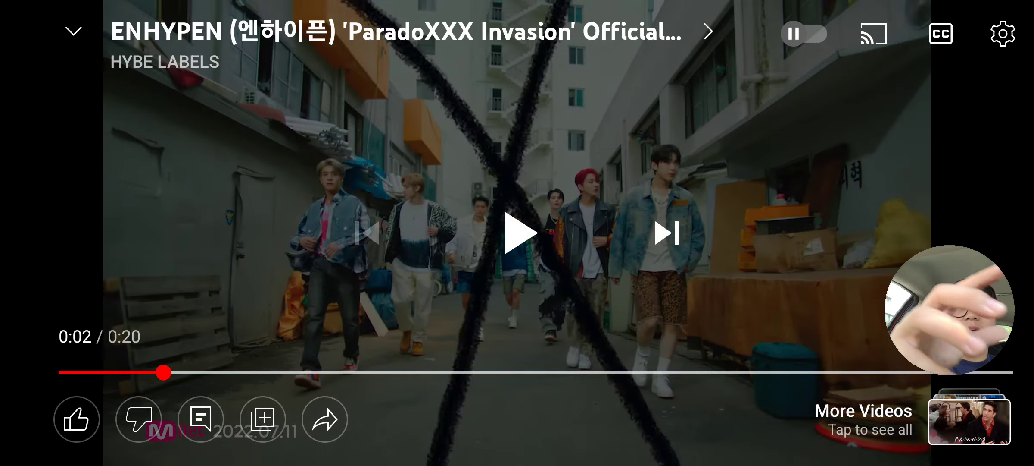
left_click(520, 233)
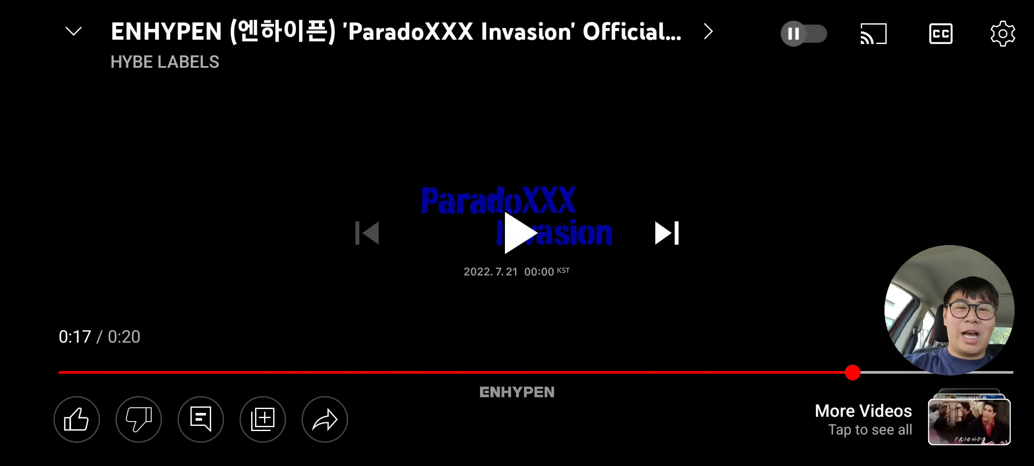
left_click(518, 233)
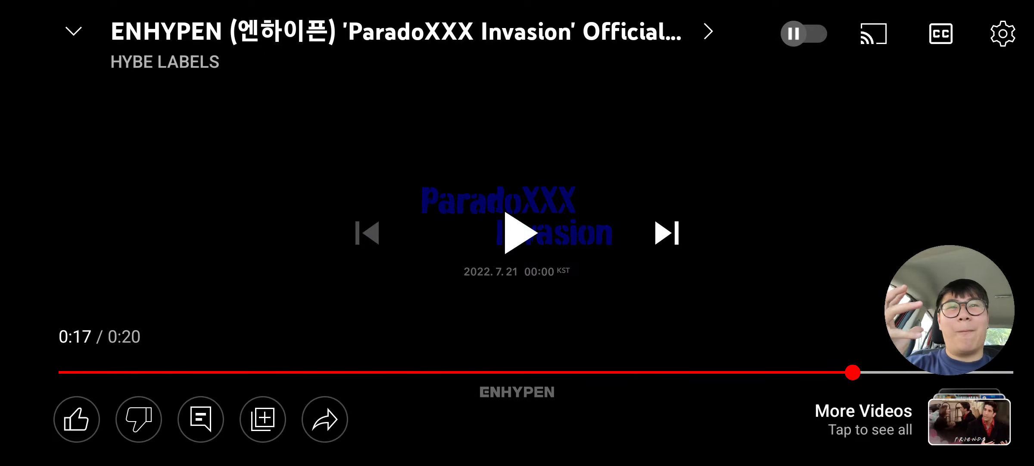